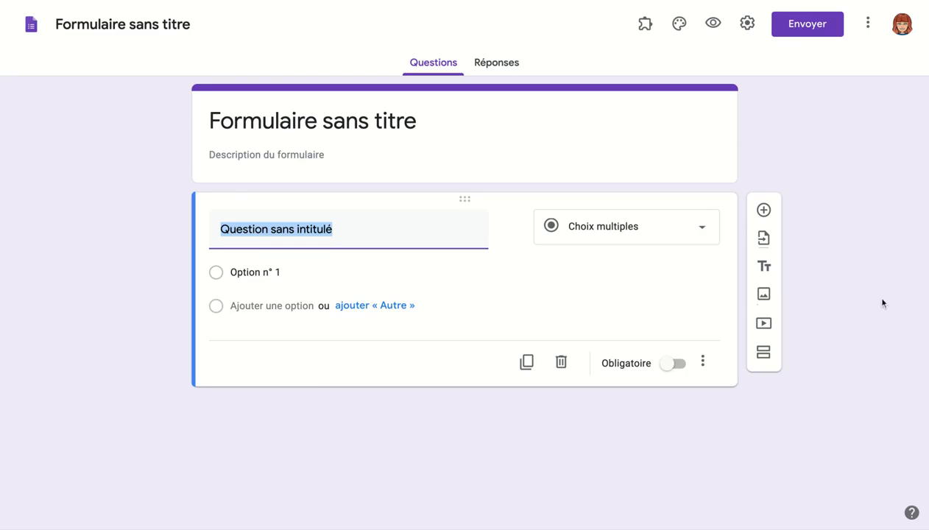
# Step: Title the form "Voyage New York" and apply the same name to the form file
pyautogui.click(373, 130)
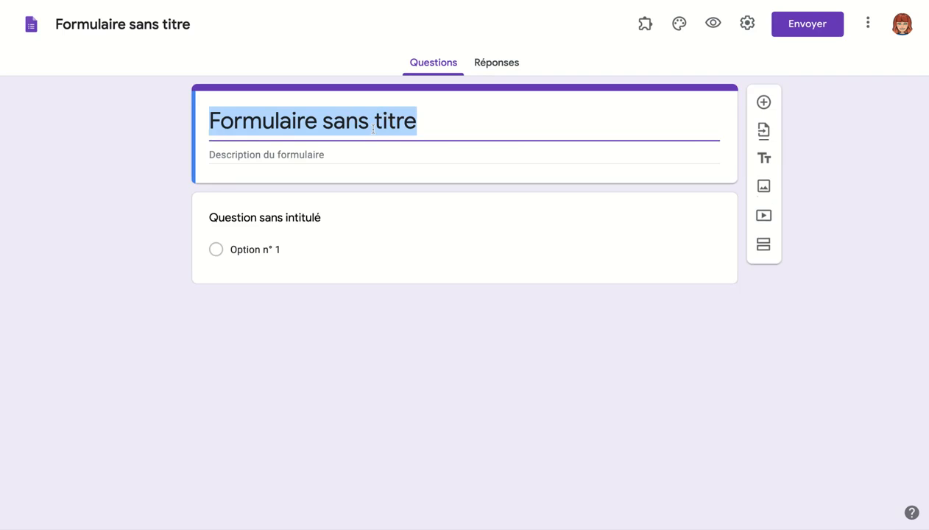
pyautogui.write('Voyage New York')
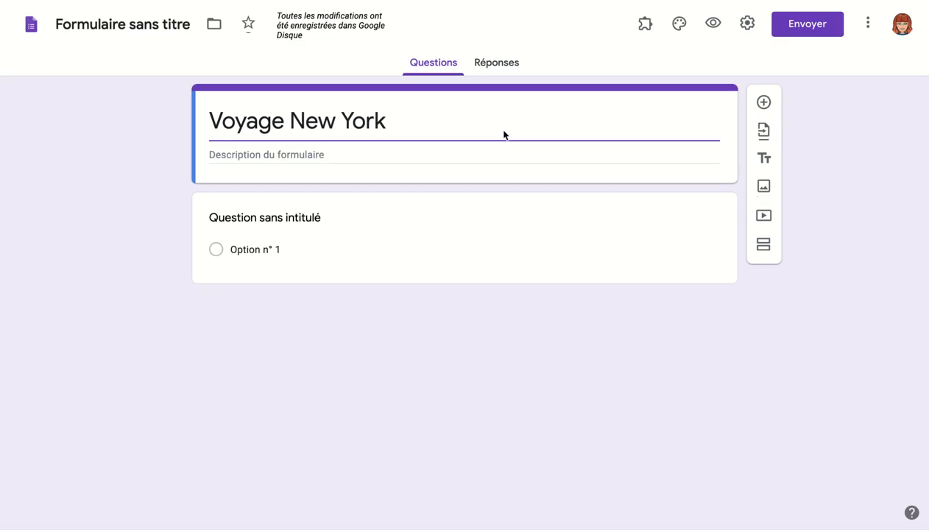
pyautogui.click(154, 27)
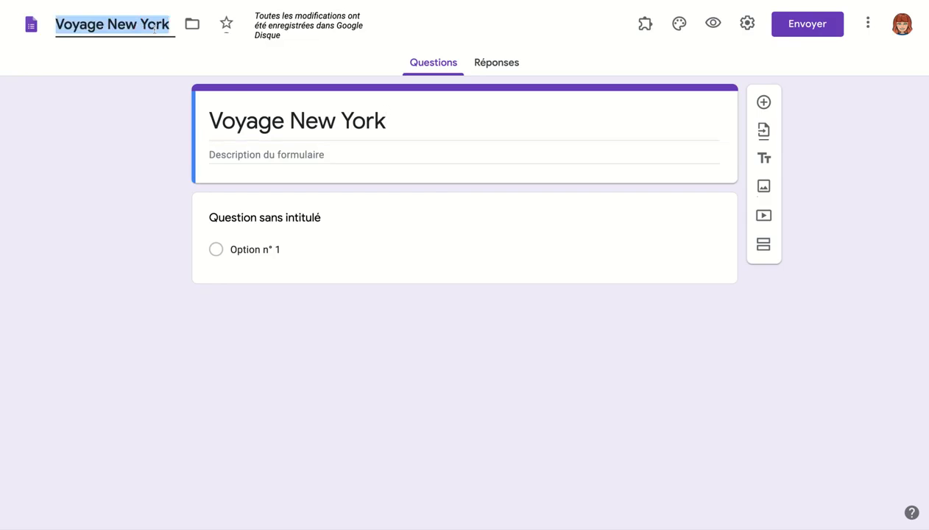
# Step: Name the first question "Nom" and make it a Réponse courte question
pyautogui.click(305, 215)
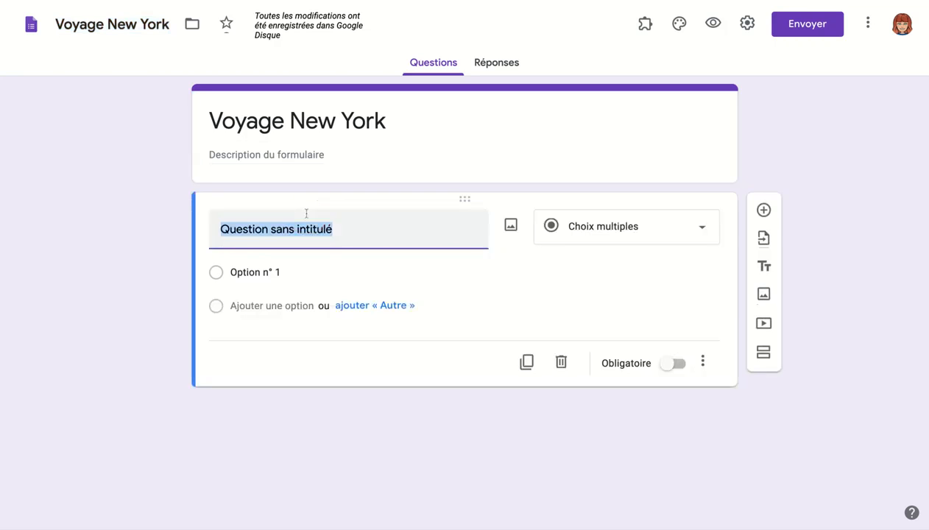
pyautogui.write('Nom')
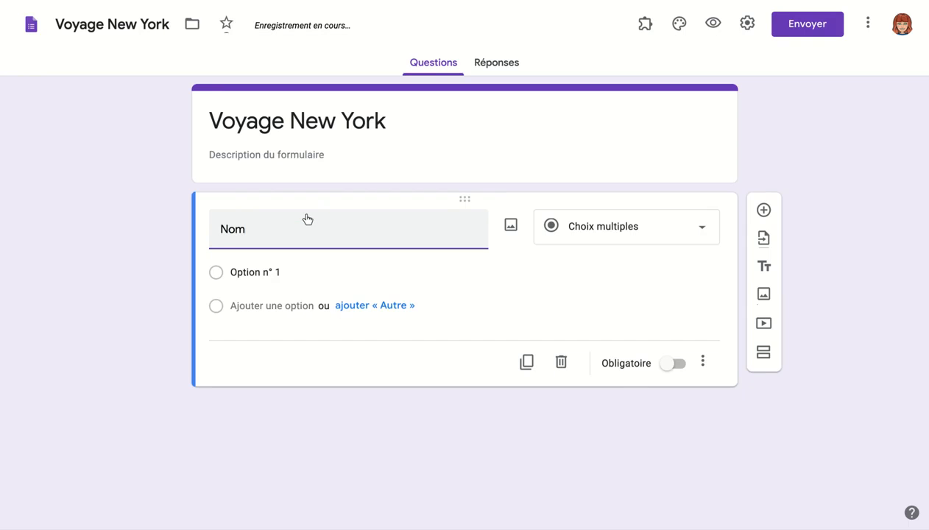
pyautogui.click(538, 311)
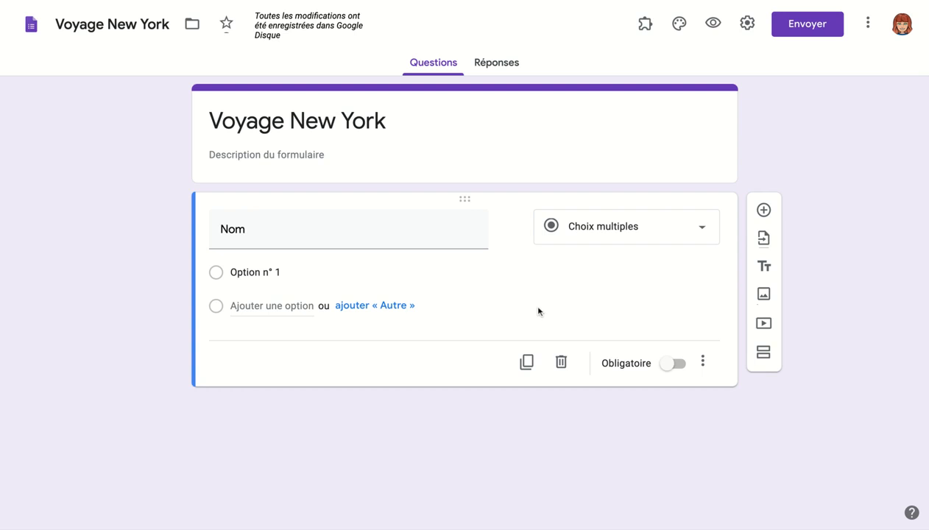
pyautogui.click(632, 230)
pyautogui.click(631, 117)
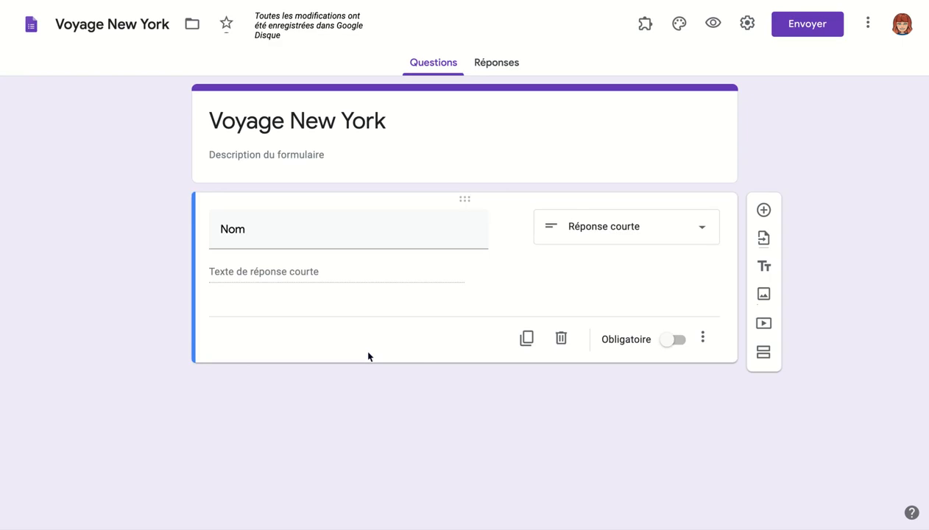
# Step: Add a "Photos et vidéos" question of type Téléversement de fichiers, allowing respondents to upload files to the Drive
pyautogui.click(763, 211)
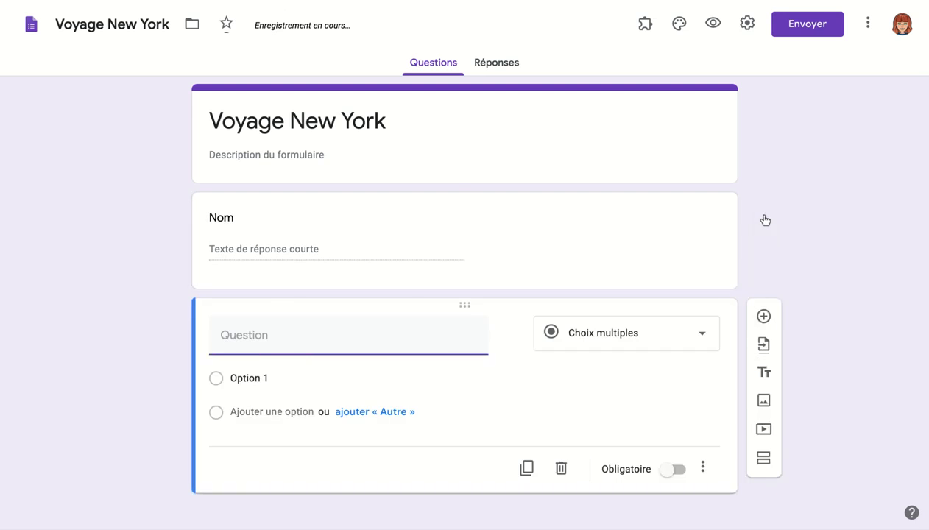
pyautogui.write('Ph')
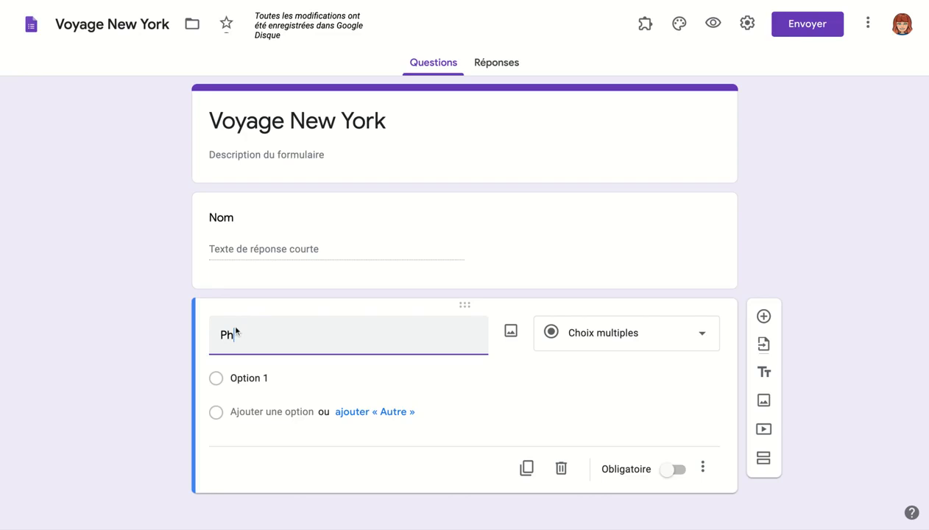
pyautogui.write('otos et vidéos')
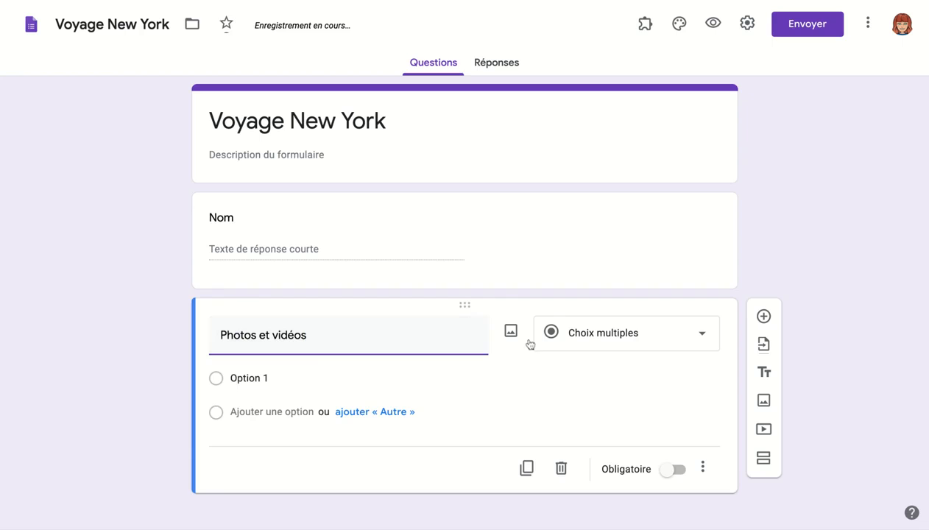
pyautogui.click(698, 343)
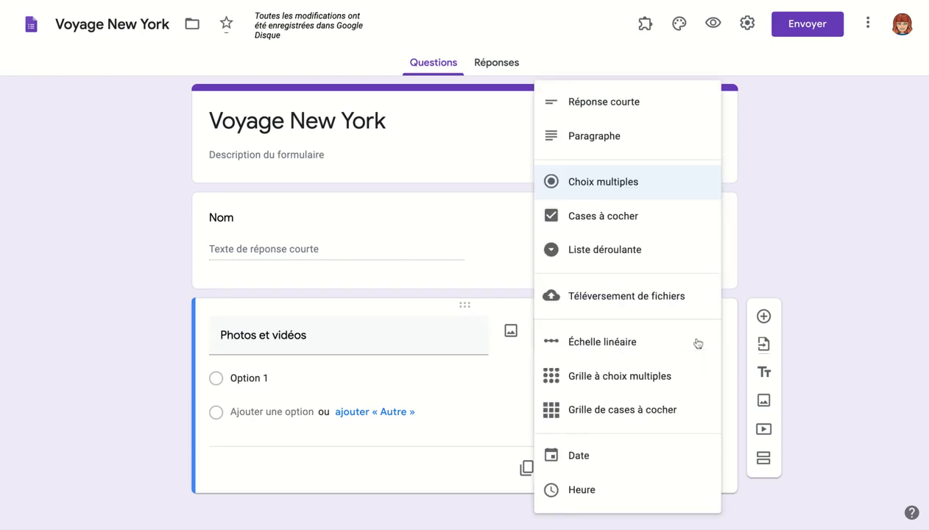
pyautogui.click(668, 300)
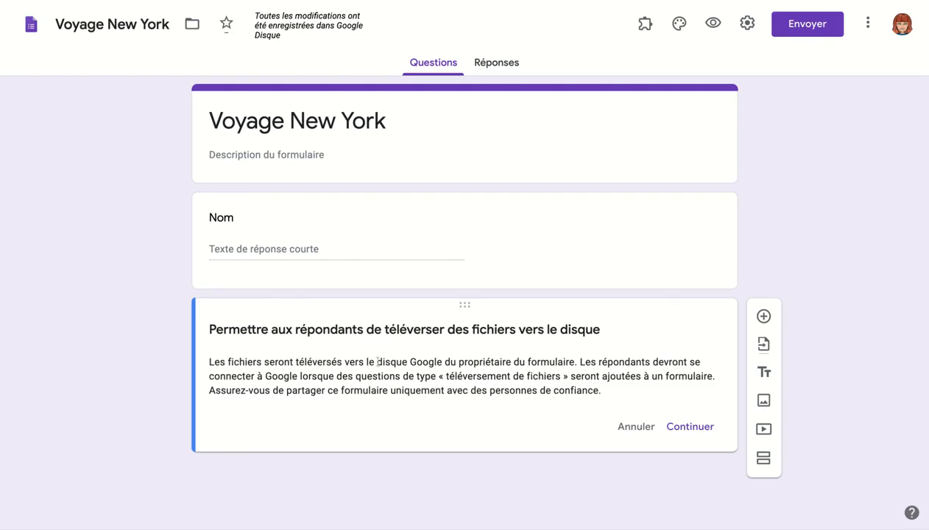
pyautogui.moveTo(375, 362); pyautogui.dragTo(578, 359)
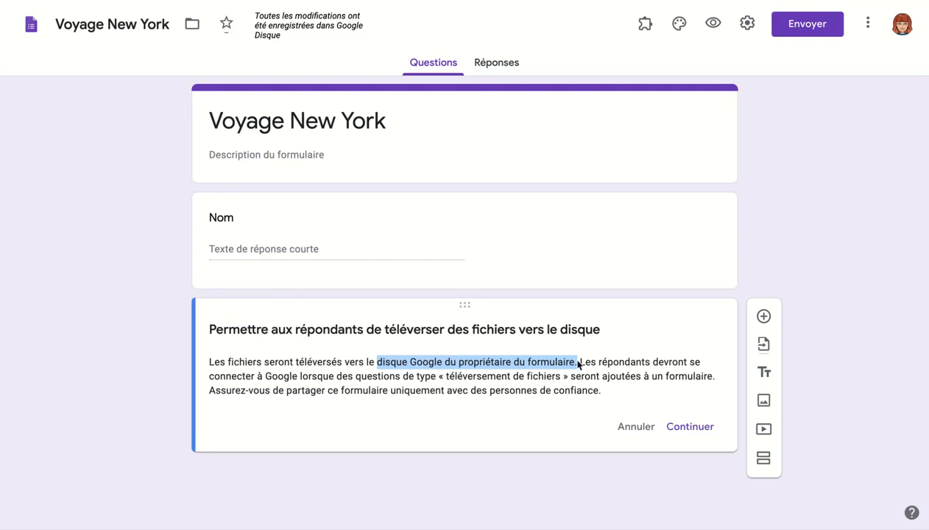
pyautogui.moveTo(580, 362); pyautogui.dragTo(567, 377)
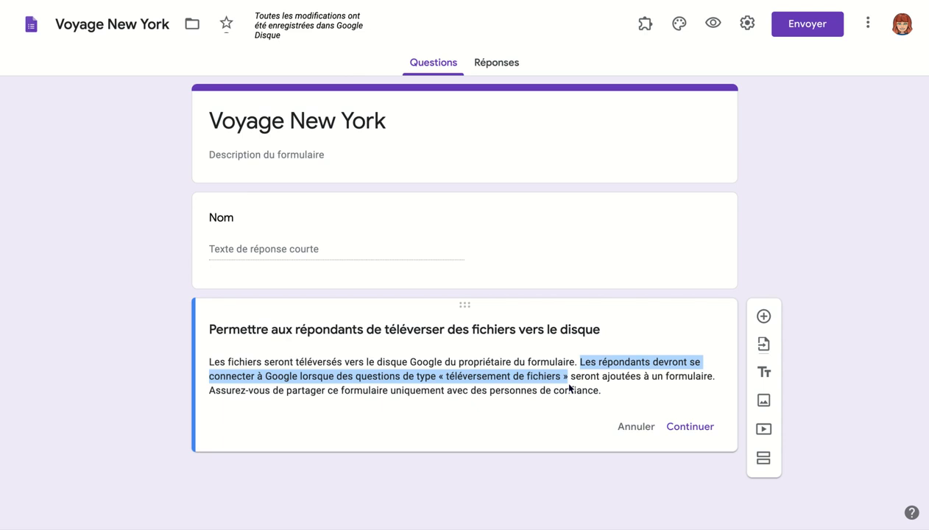
pyautogui.click(697, 431)
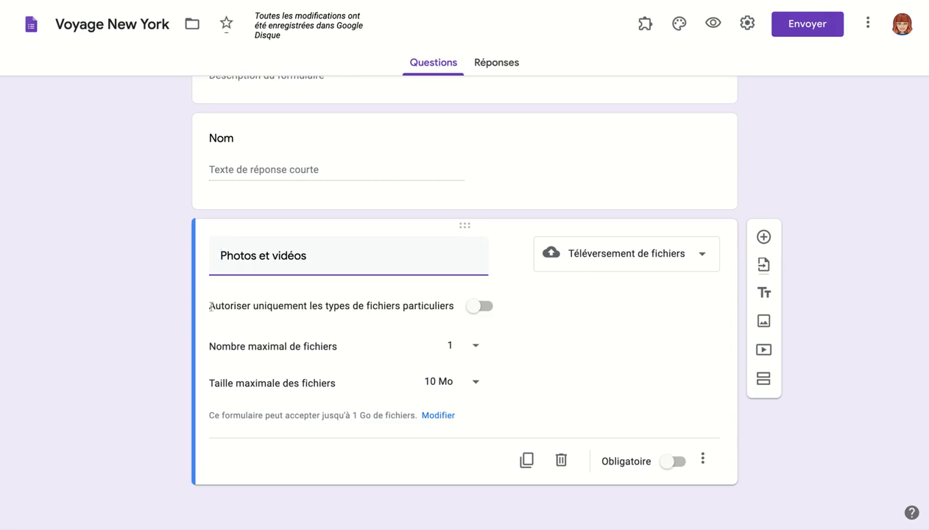
# Step: Restrict the "Photos et vidéos" uploads to the Image and Vidéo file types
pyautogui.moveTo(210, 306); pyautogui.dragTo(471, 305)
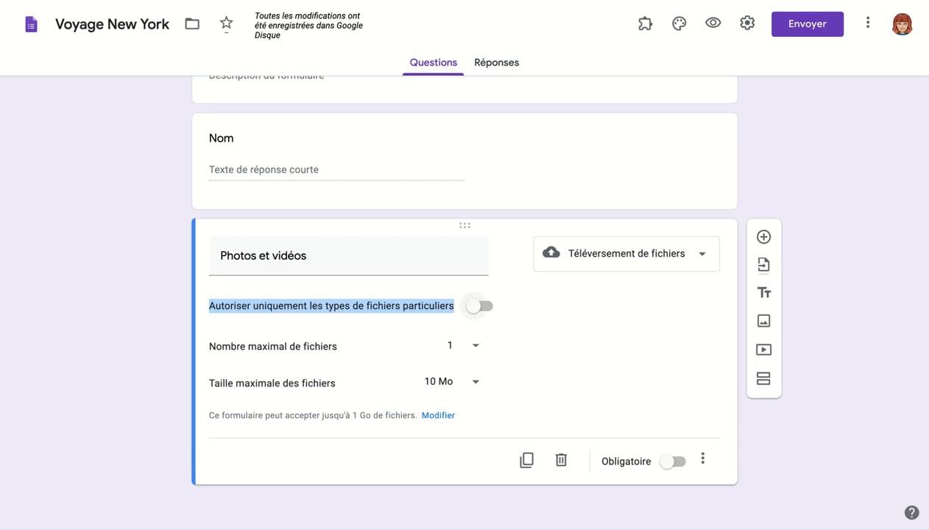
pyautogui.click(480, 307)
pyautogui.click(507, 368)
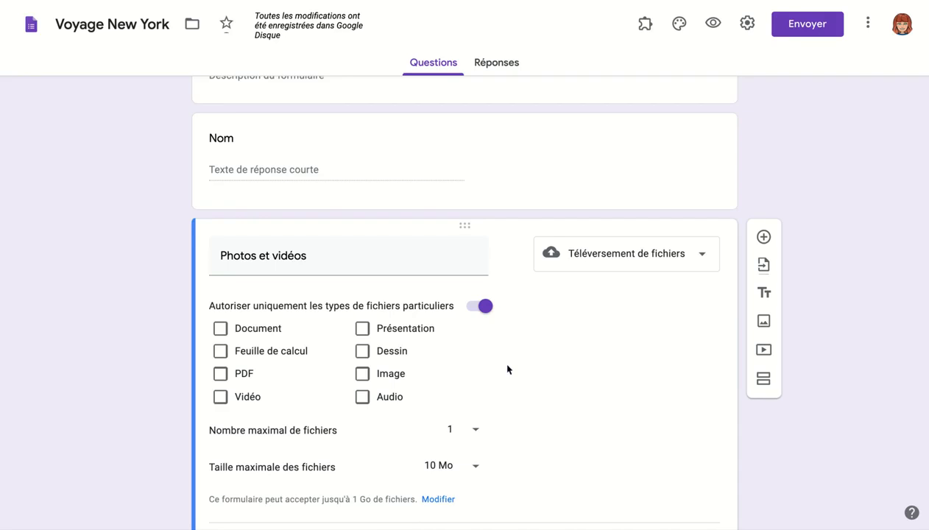
pyautogui.click(361, 375)
pyautogui.click(220, 398)
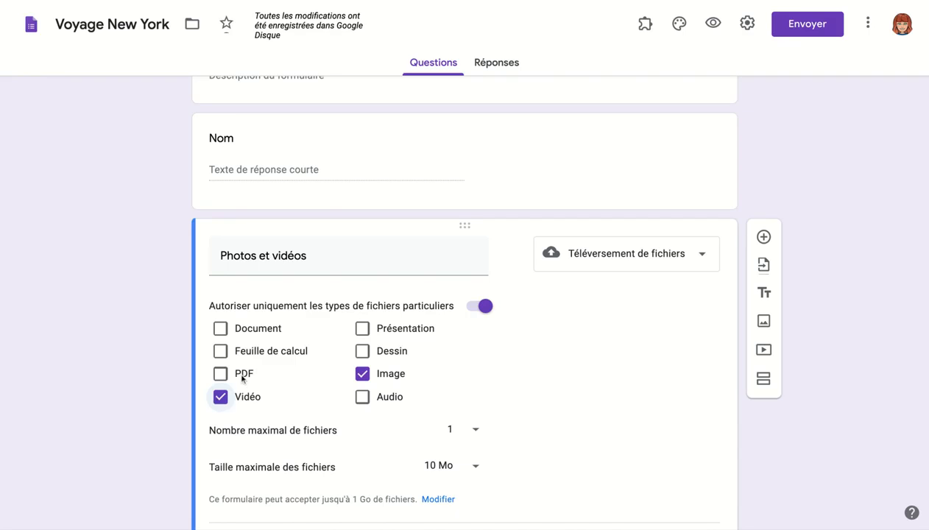
# Step: Check the options offered for the maximum number of files in the upload question
pyautogui.scroll(-1, 557, 454)
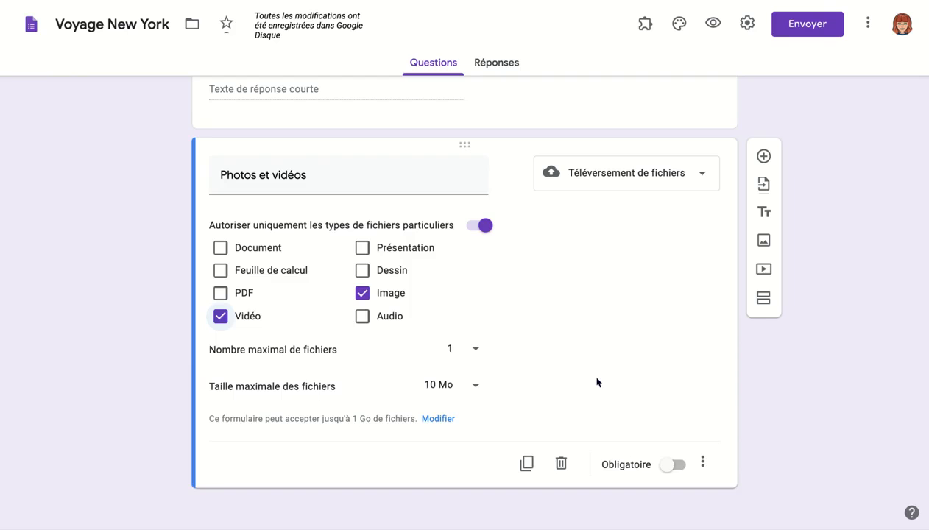
pyautogui.moveTo(209, 350); pyautogui.dragTo(313, 358)
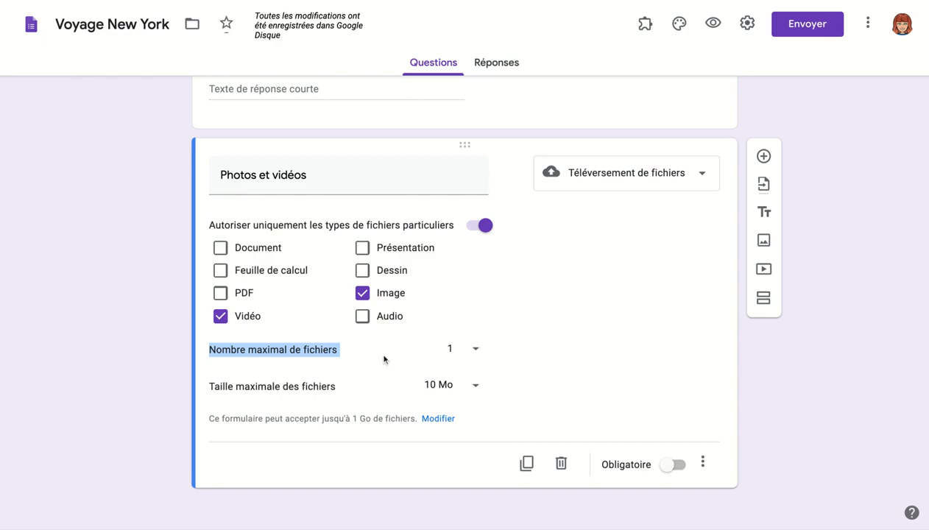
pyautogui.click(476, 349)
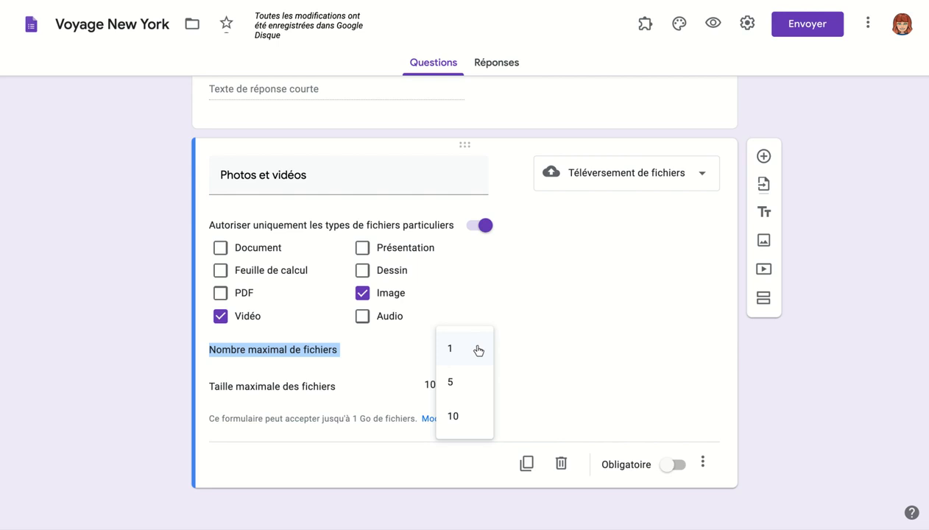
pyautogui.click(301, 378)
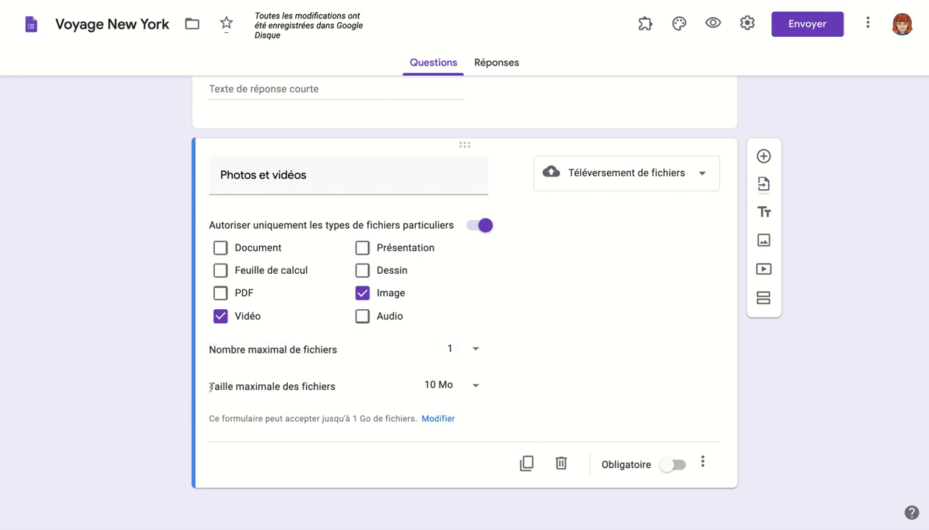
# Step: Set the maximum file size of the "Photos et vidéos" question to 10 Go
pyautogui.moveTo(210, 387); pyautogui.dragTo(338, 388)
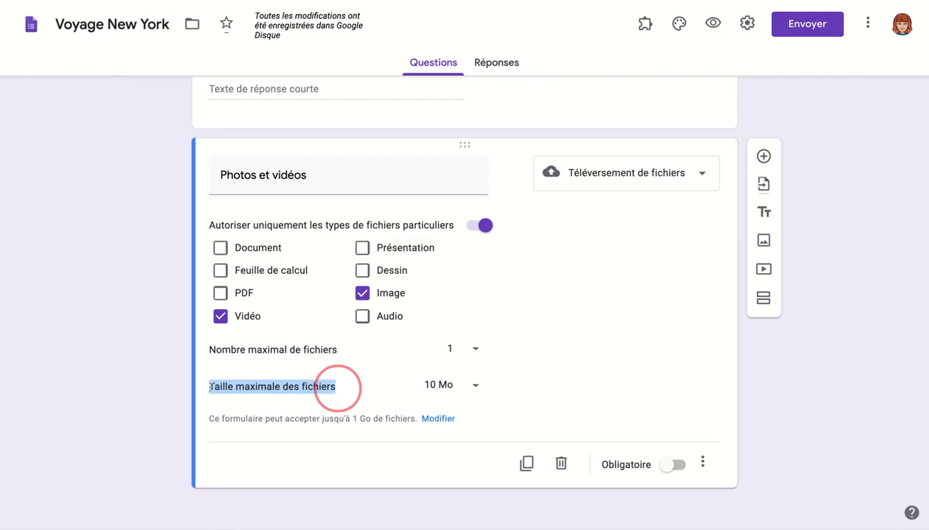
pyautogui.click(469, 387)
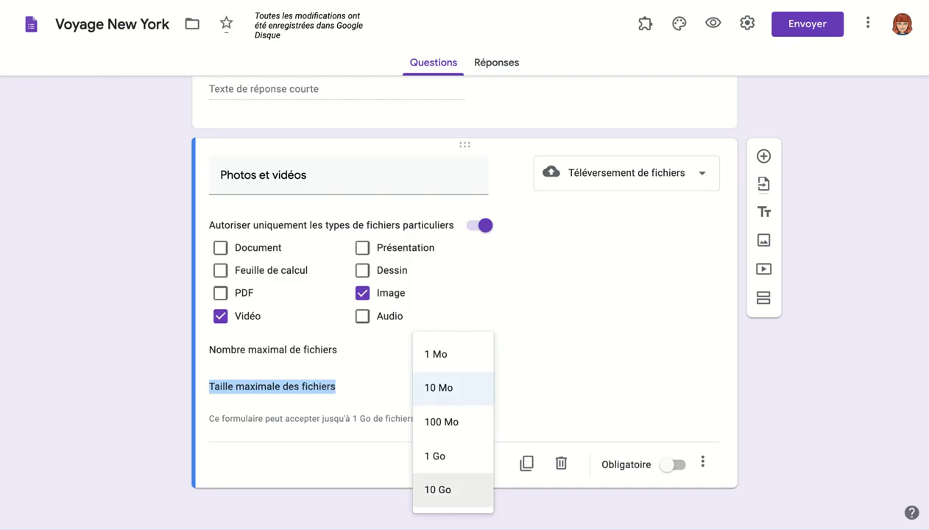
pyautogui.click(546, 401)
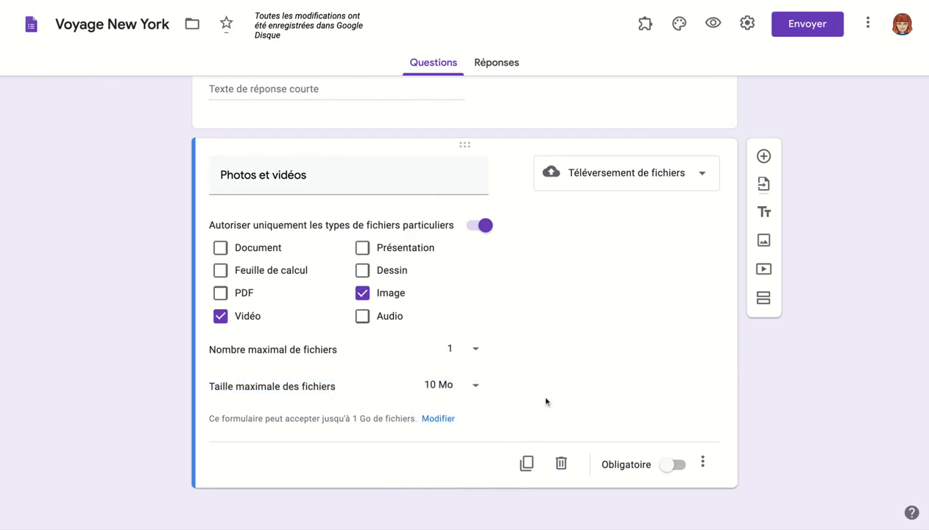
pyautogui.click(473, 394)
pyautogui.click(445, 492)
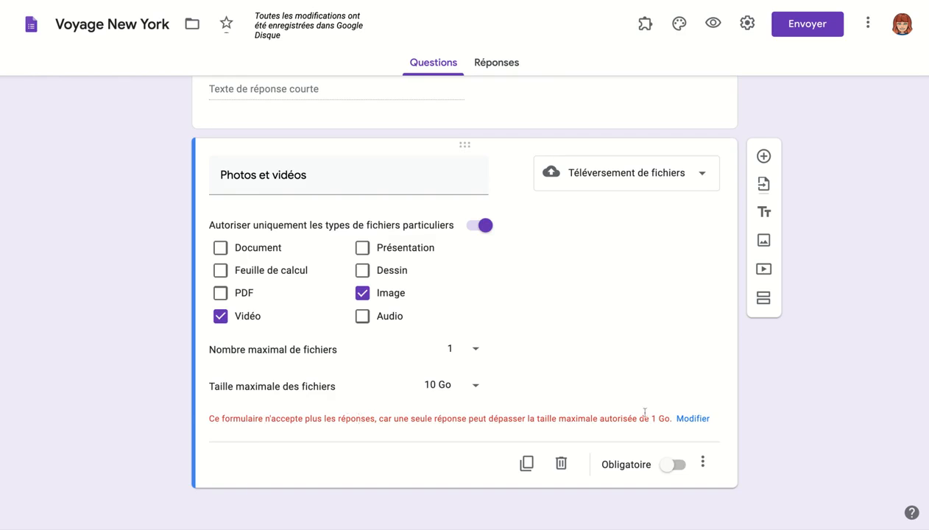
# Step: Raise the form's total size limit for all uploaded files to 1 To and save the settings
pyautogui.click(692, 419)
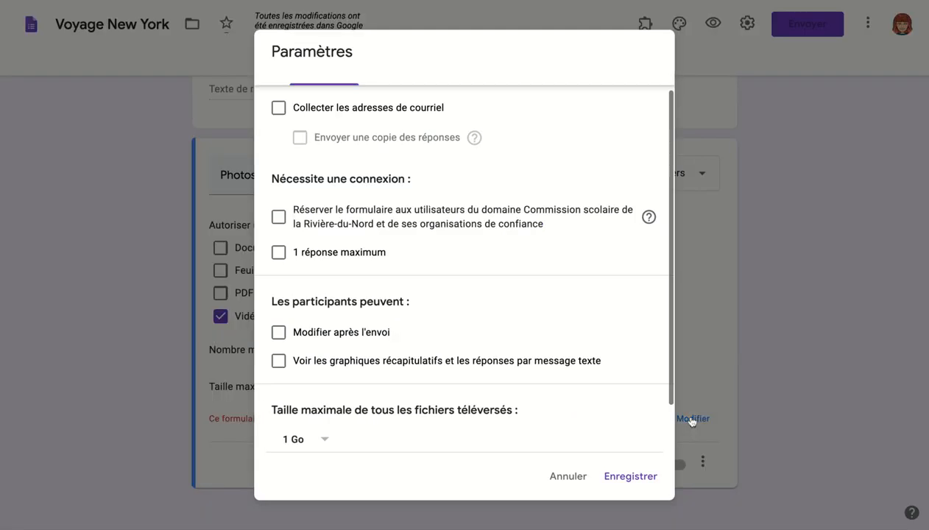
pyautogui.scroll(-1, 475, 380)
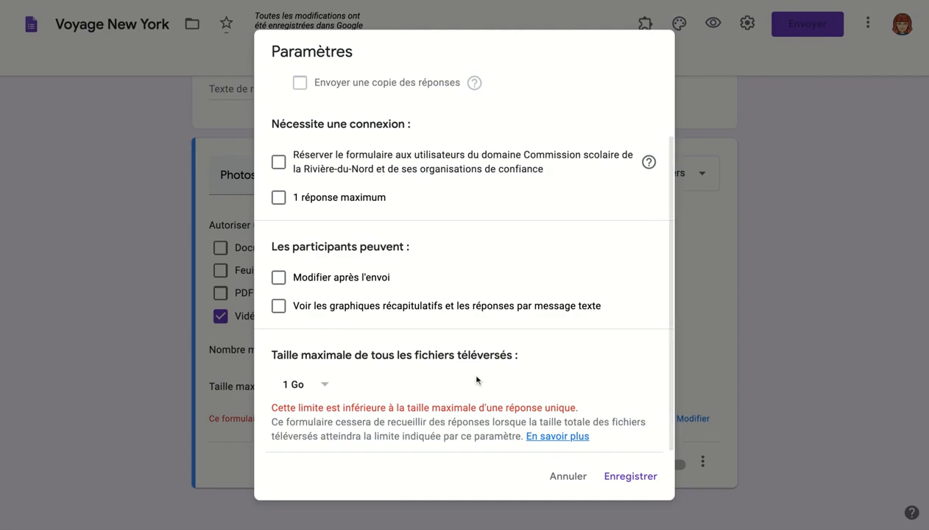
pyautogui.click(322, 385)
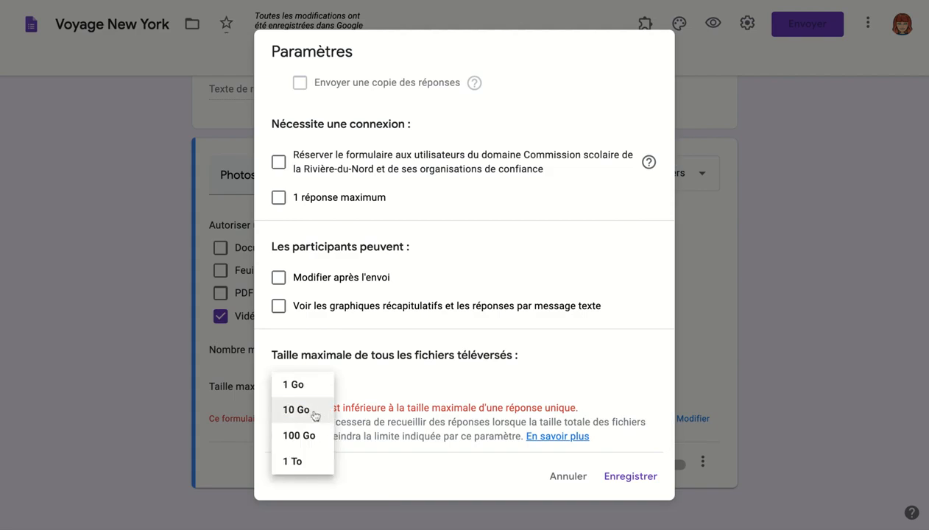
pyautogui.click(302, 462)
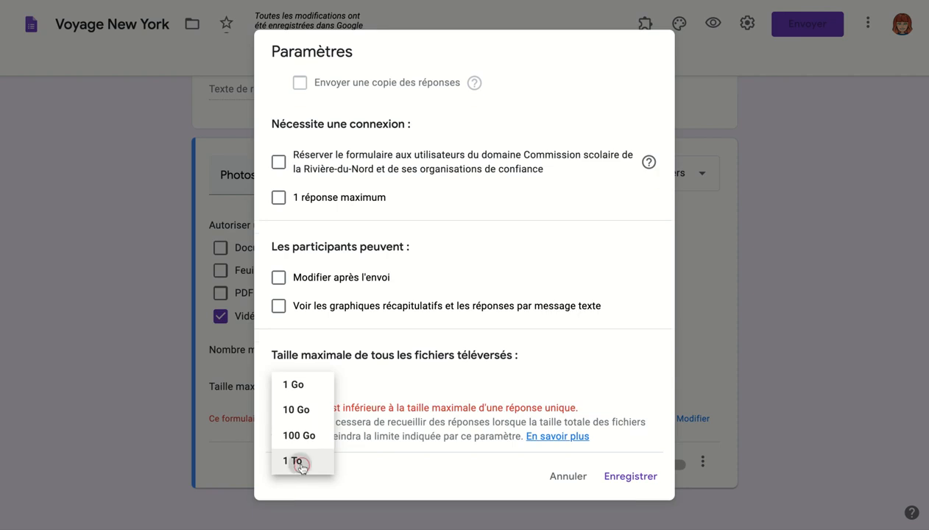
pyautogui.click(638, 486)
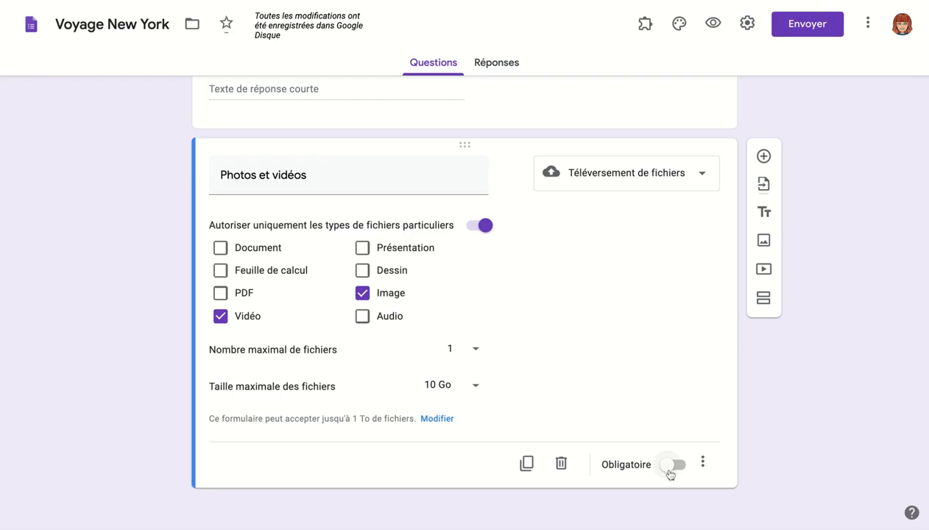
pyautogui.scroll(1, 630, 337)
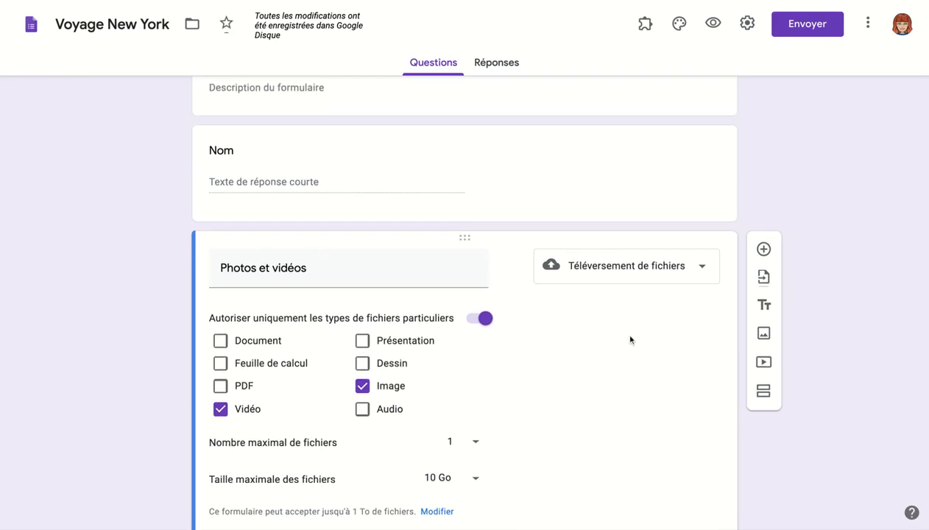
pyautogui.scroll(1, 630, 338)
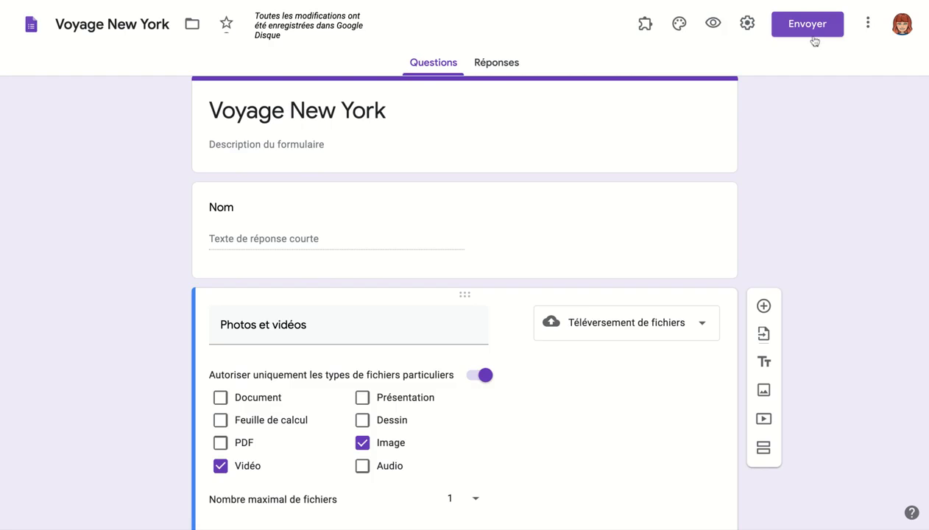